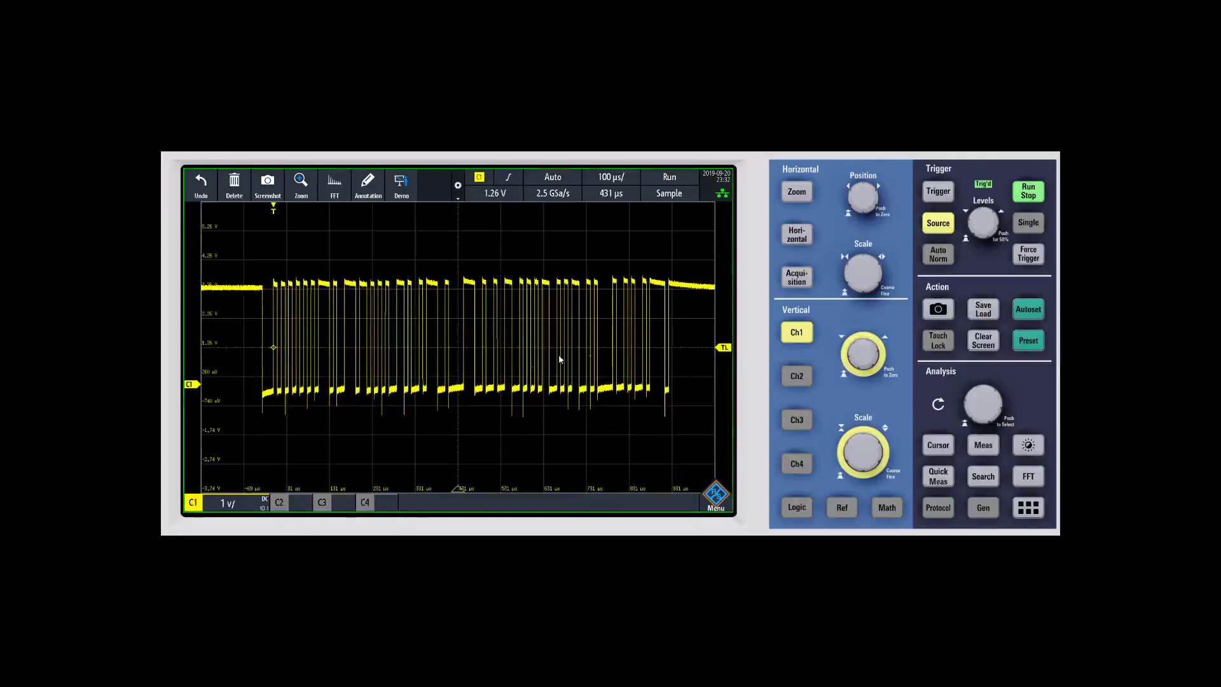
Make bus B1 a UART bus with decoding on and move its decoded line below the waveform
{"action": "left_click", "coordinate": [940, 509]}
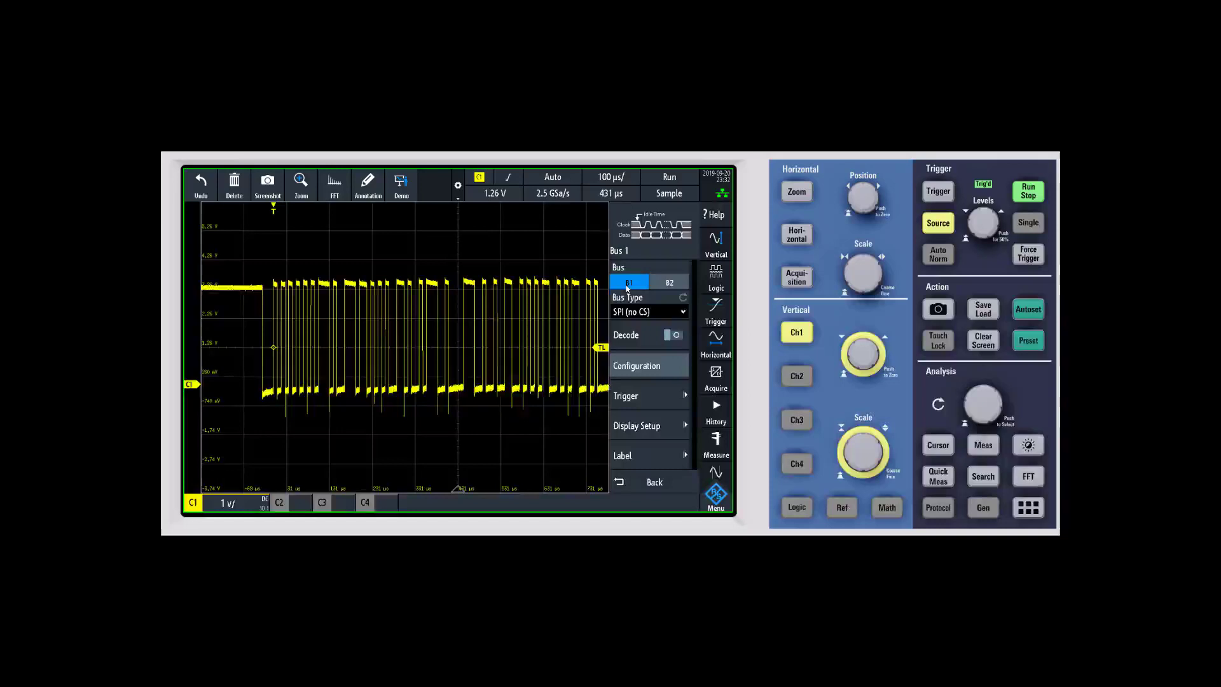
{"action": "left_click", "coordinate": [681, 313]}
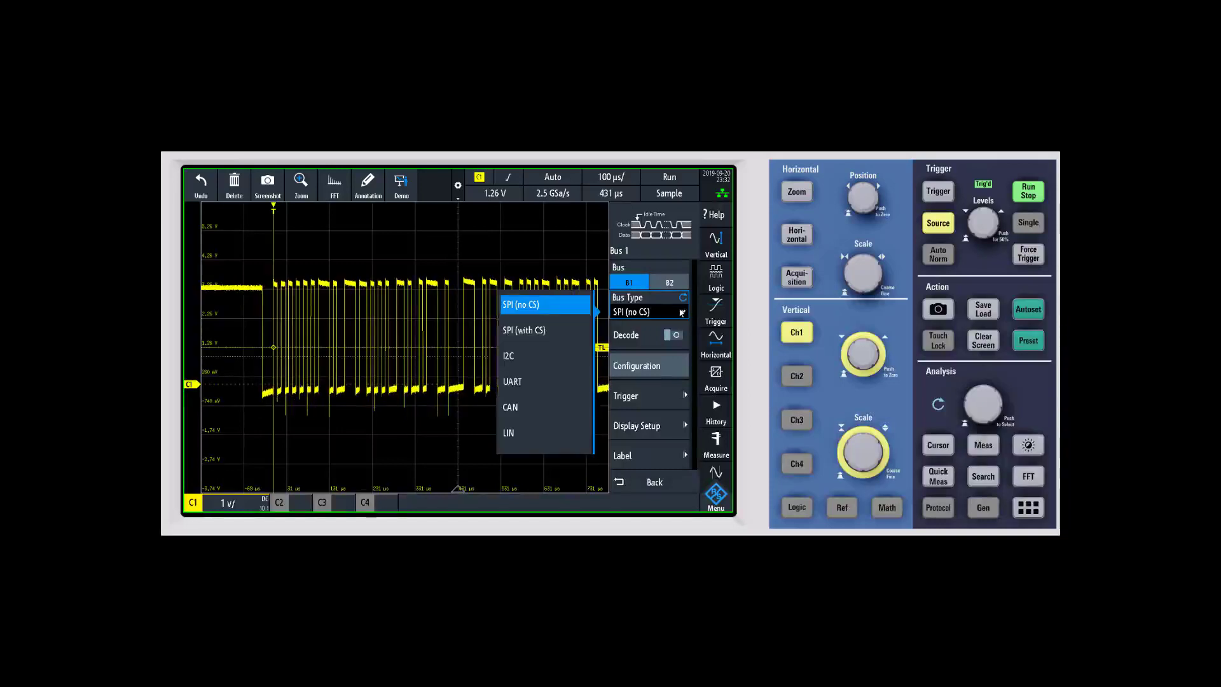
{"action": "left_click", "coordinate": [513, 382]}
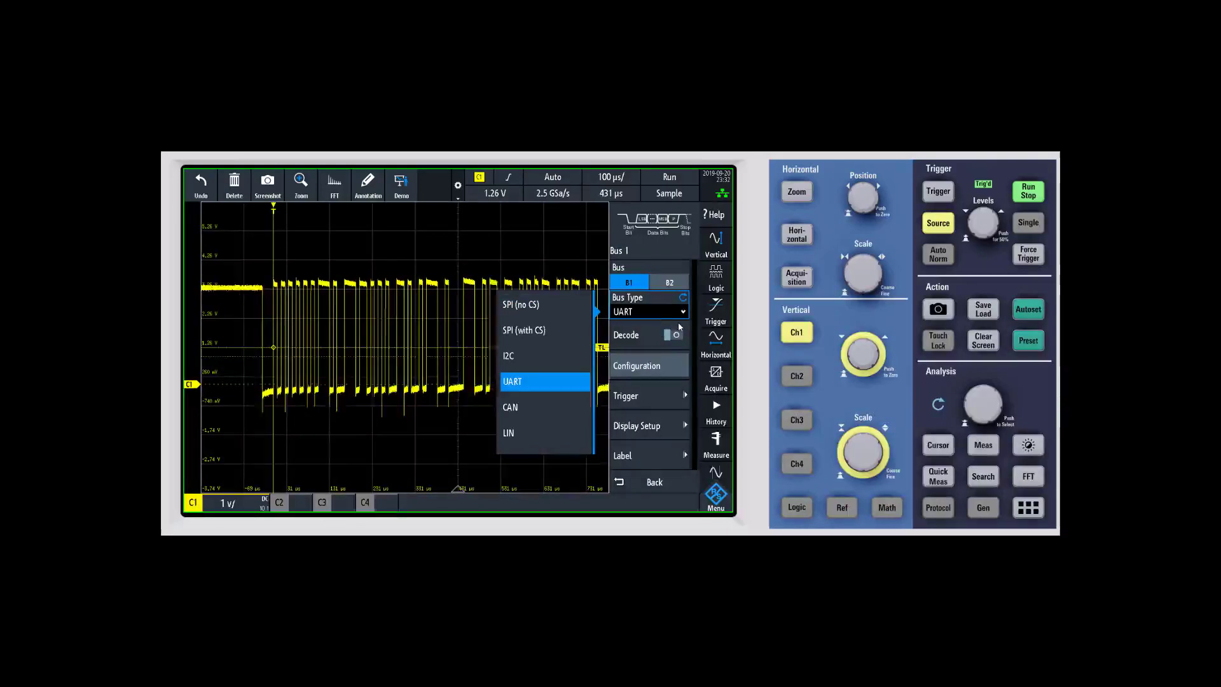
{"action": "left_click", "coordinate": [673, 337]}
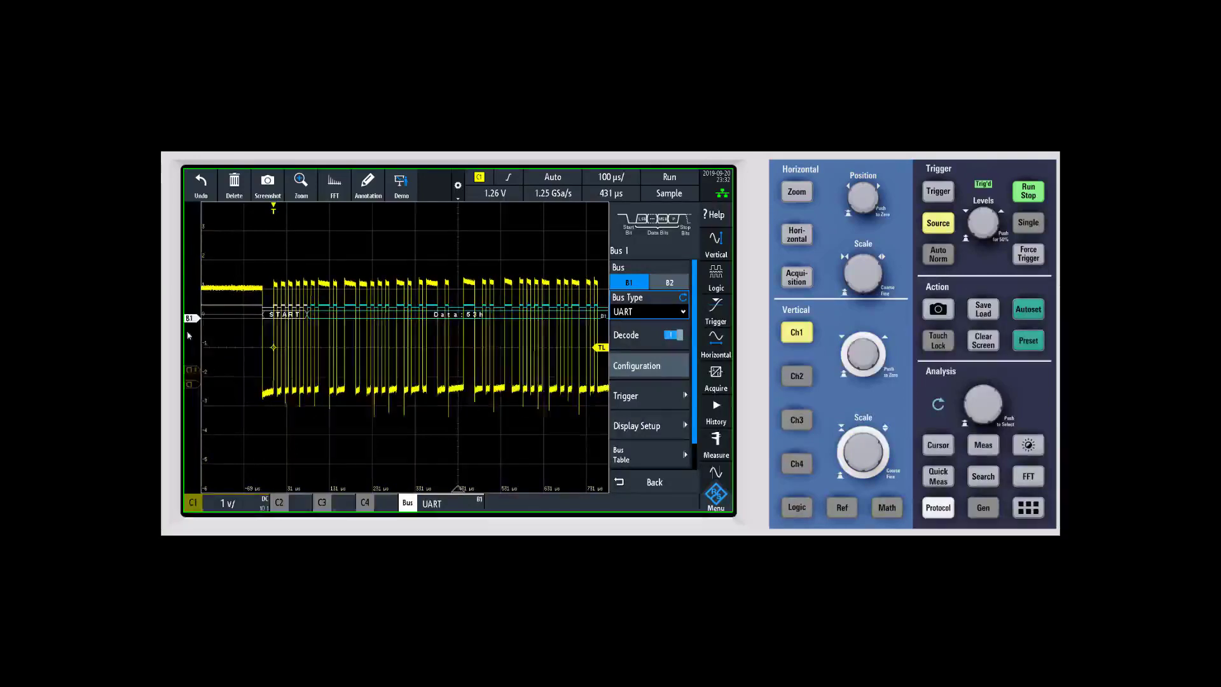
{"action": "left_click", "coordinate": [184, 386]}
{"action": "left_click_drag", "start_coordinate": [185, 385], "coordinate": [189, 445]}
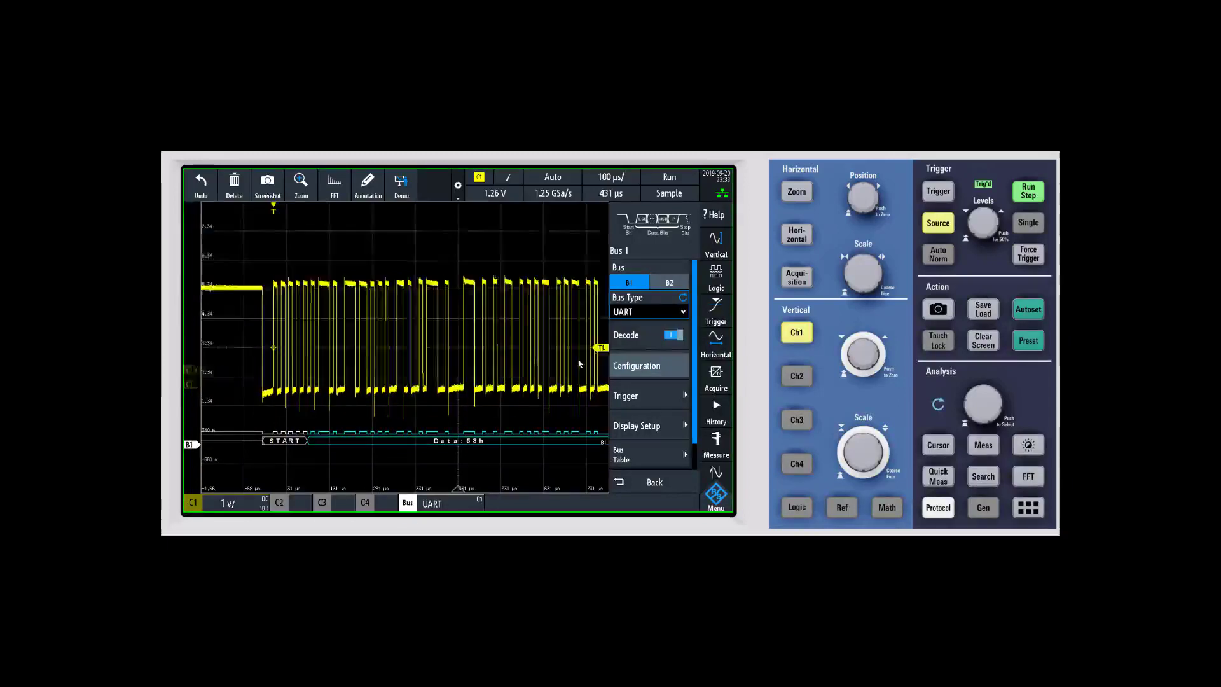
Set the B1 UART bit rate to the predefined 115.2 kBit/s
{"action": "left_click", "coordinate": [656, 368]}
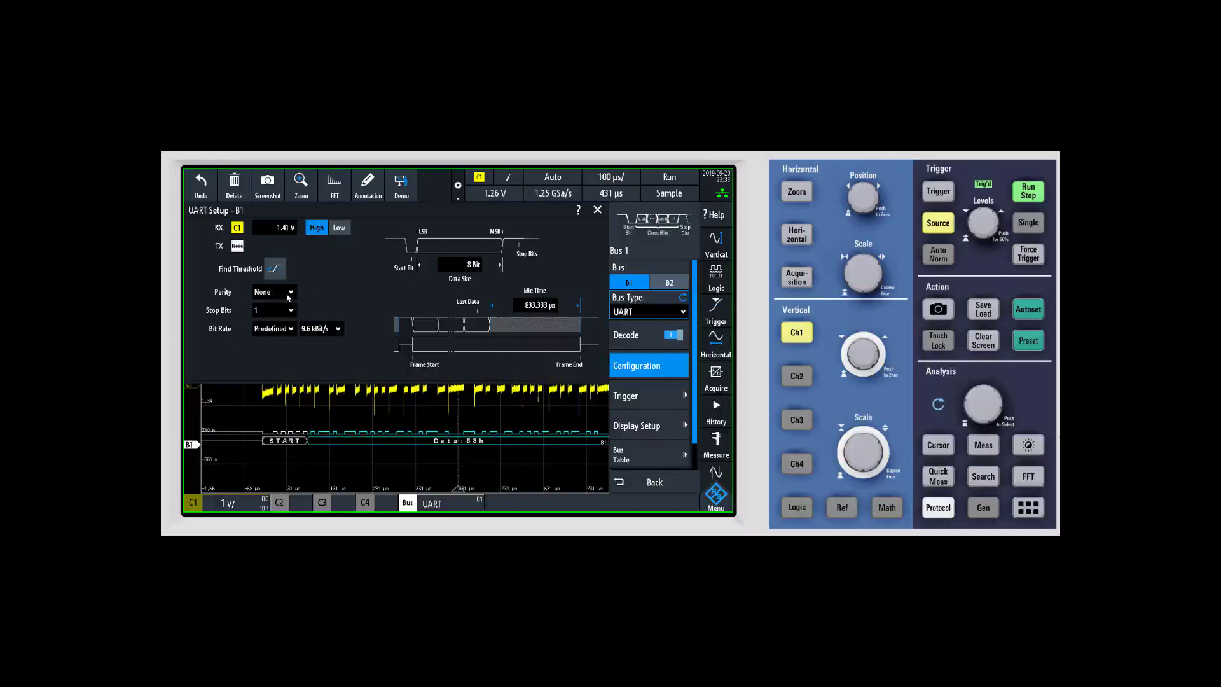
{"action": "left_click", "coordinate": [292, 329]}
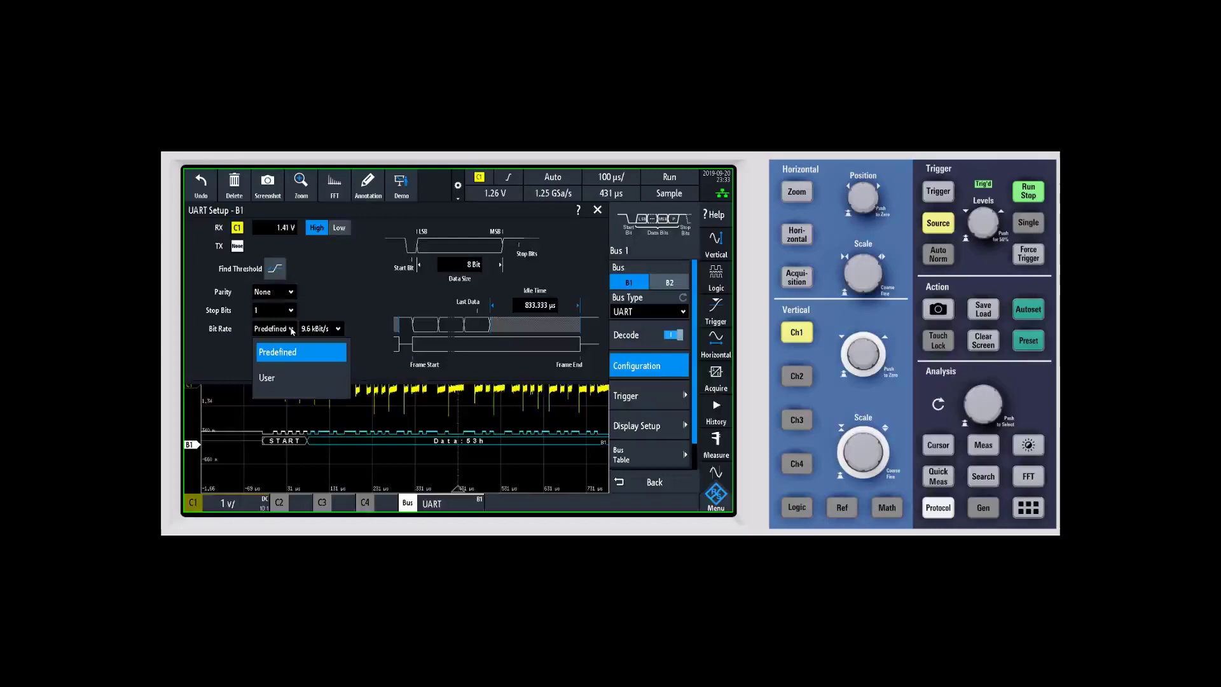
{"action": "left_click", "coordinate": [328, 330]}
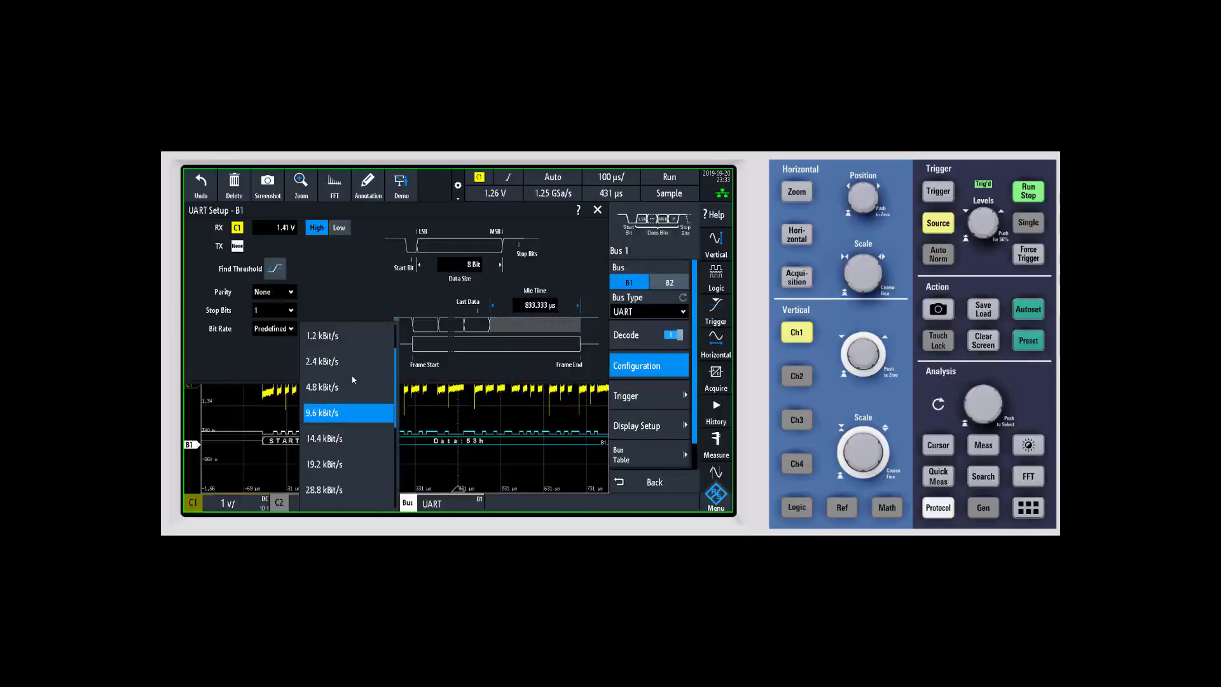
{"action": "scroll", "coordinate": [351, 390], "scroll_direction": "down", "scroll_amount": 4}
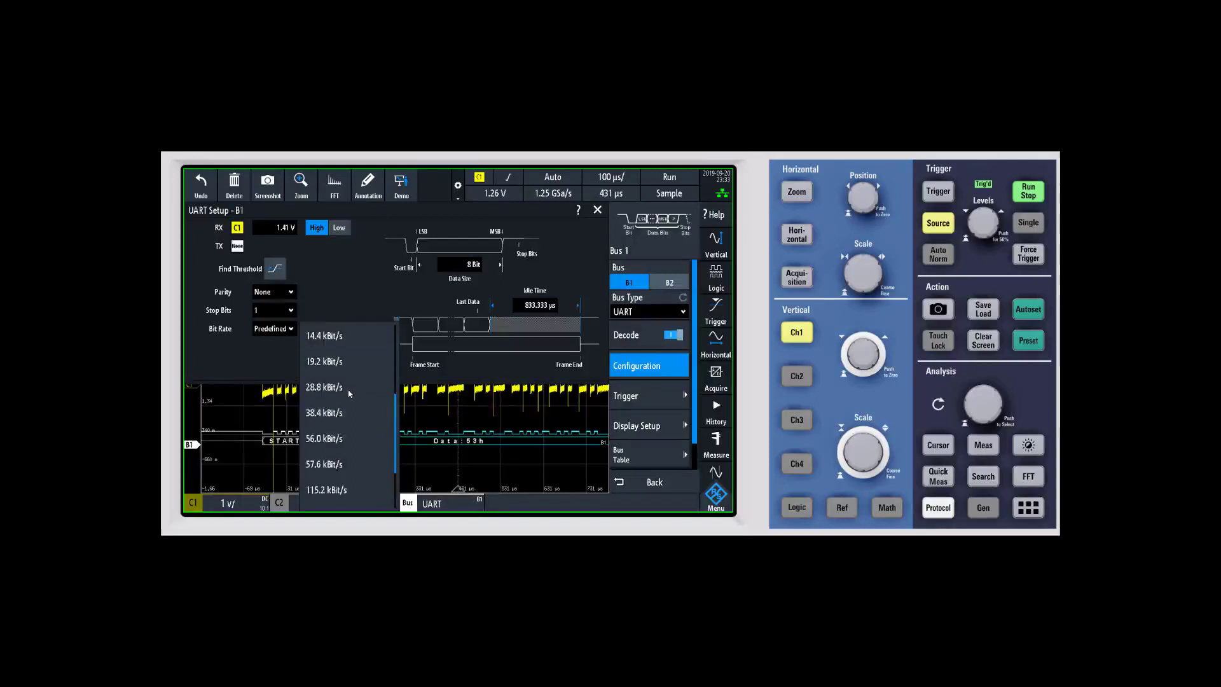
{"action": "scroll", "coordinate": [348, 397], "scroll_direction": "down", "scroll_amount": 3}
{"action": "left_click", "coordinate": [332, 415]}
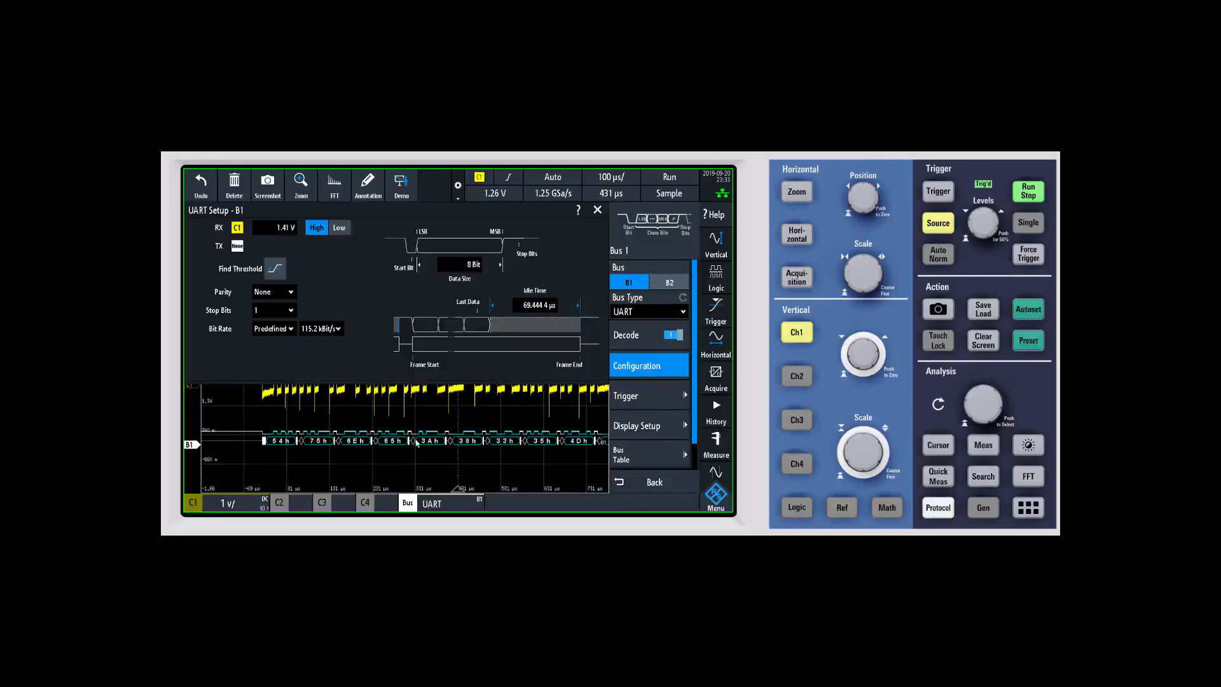
Keep Start Bit as the UART trigger condition and close UART Setup
{"action": "left_click", "coordinate": [651, 393]}
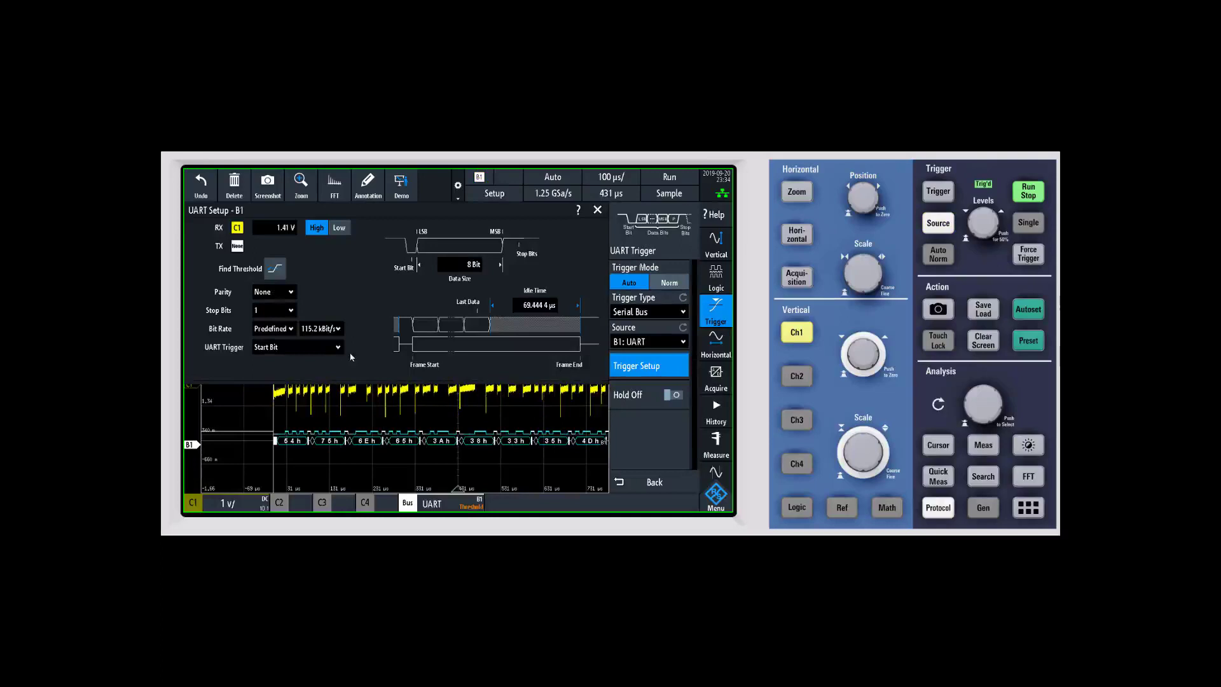
{"action": "left_click", "coordinate": [311, 349]}
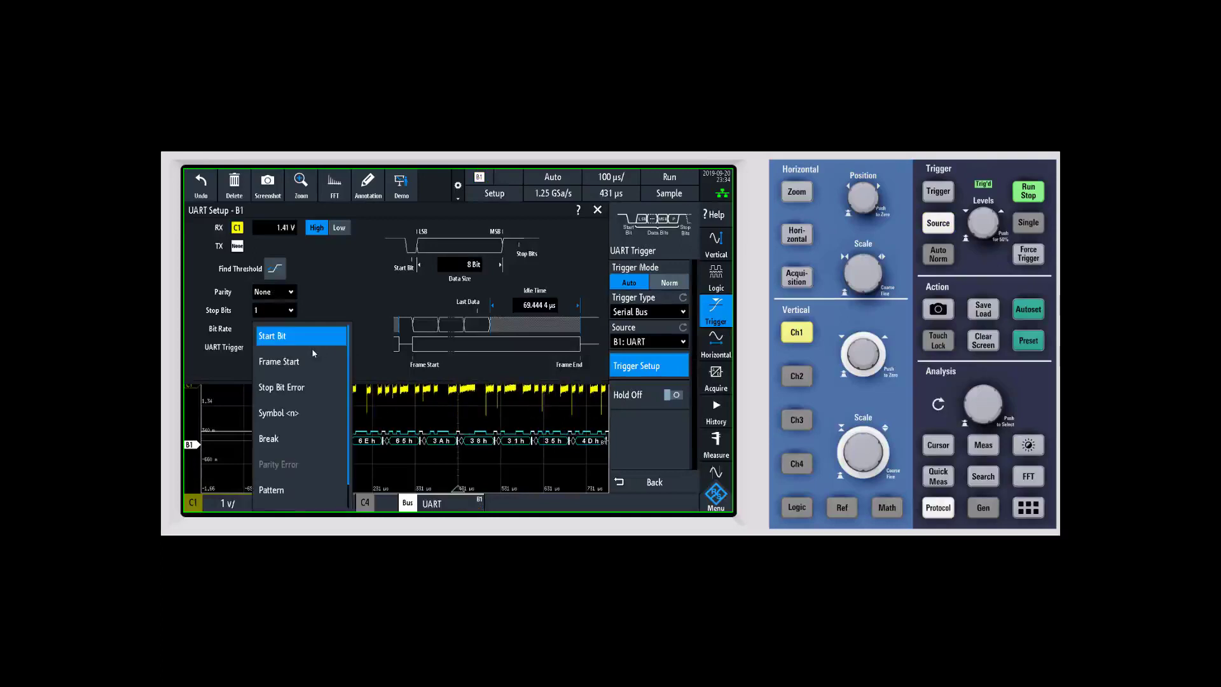
{"action": "left_click", "coordinate": [307, 465]}
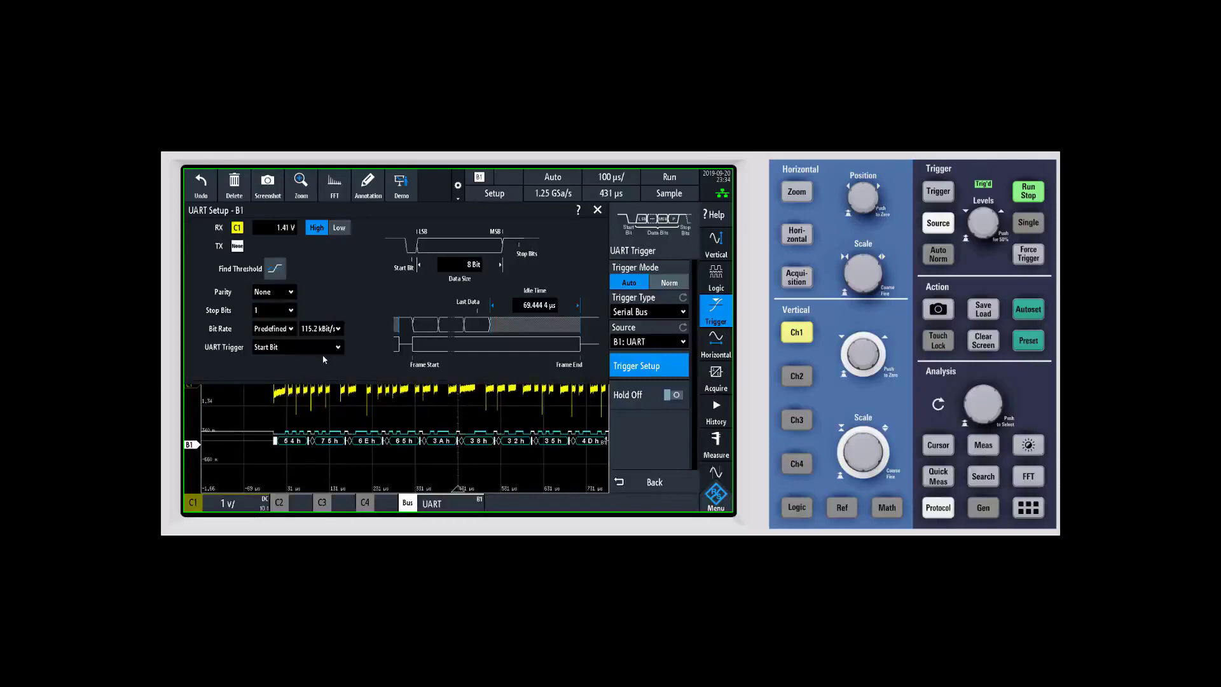
{"action": "left_click", "coordinate": [338, 348]}
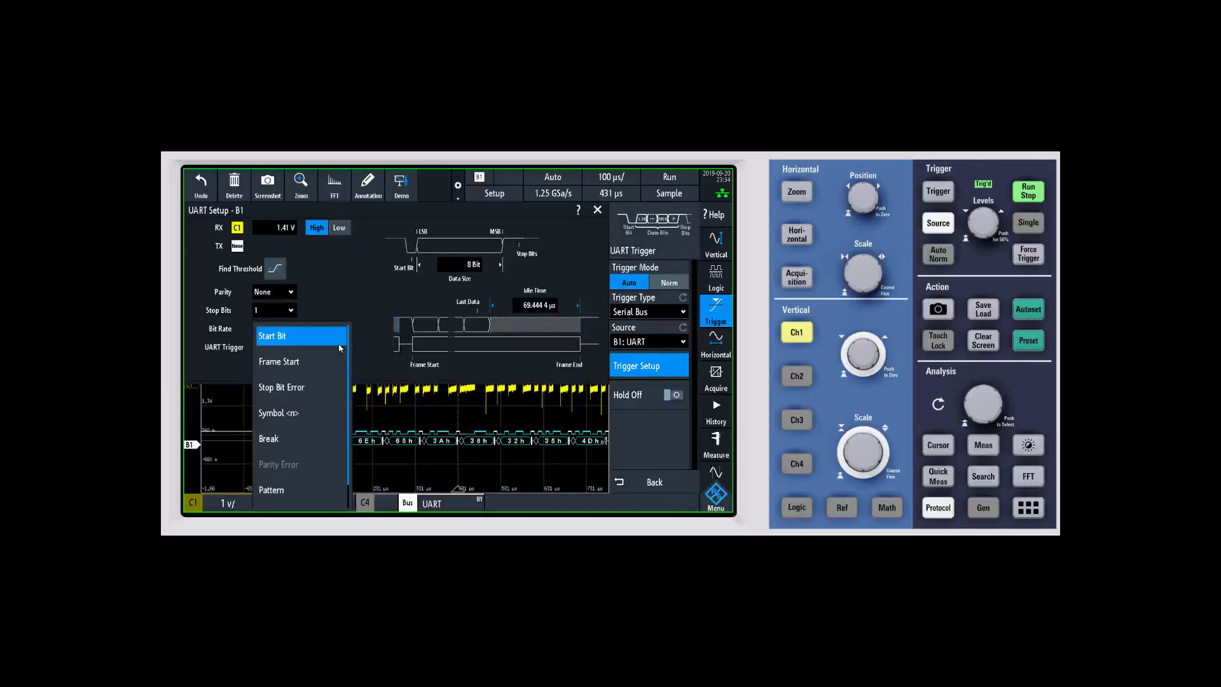
{"action": "left_click", "coordinate": [318, 363]}
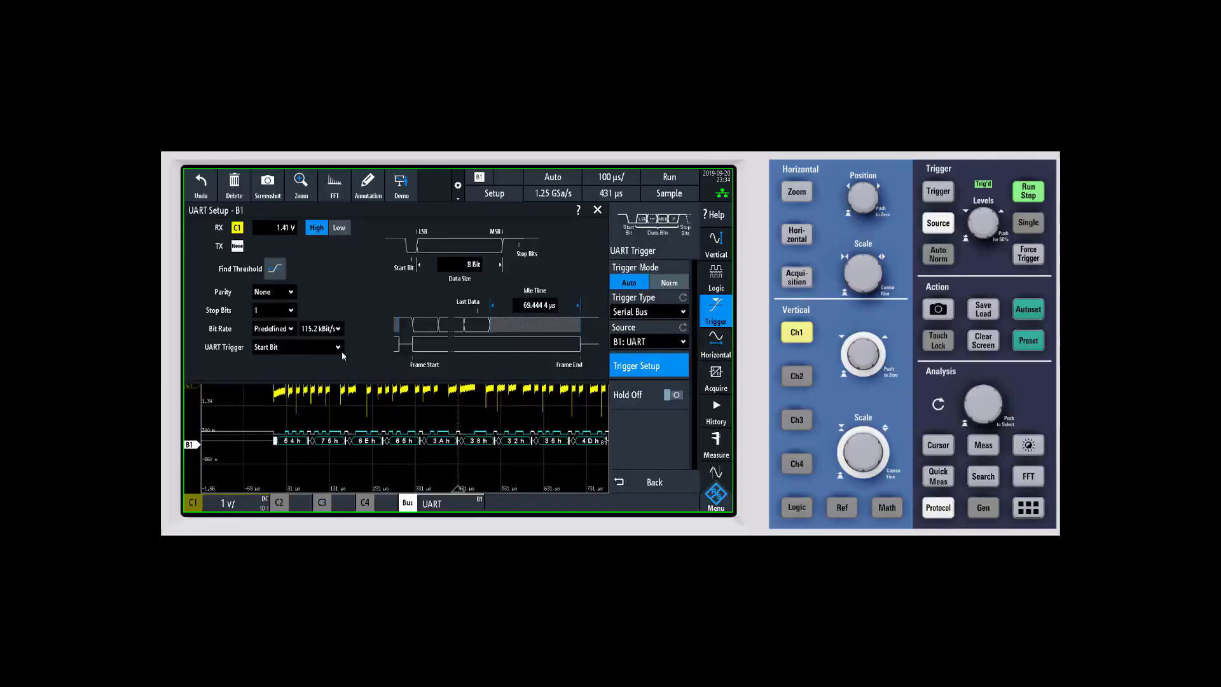
{"action": "left_click", "coordinate": [308, 347]}
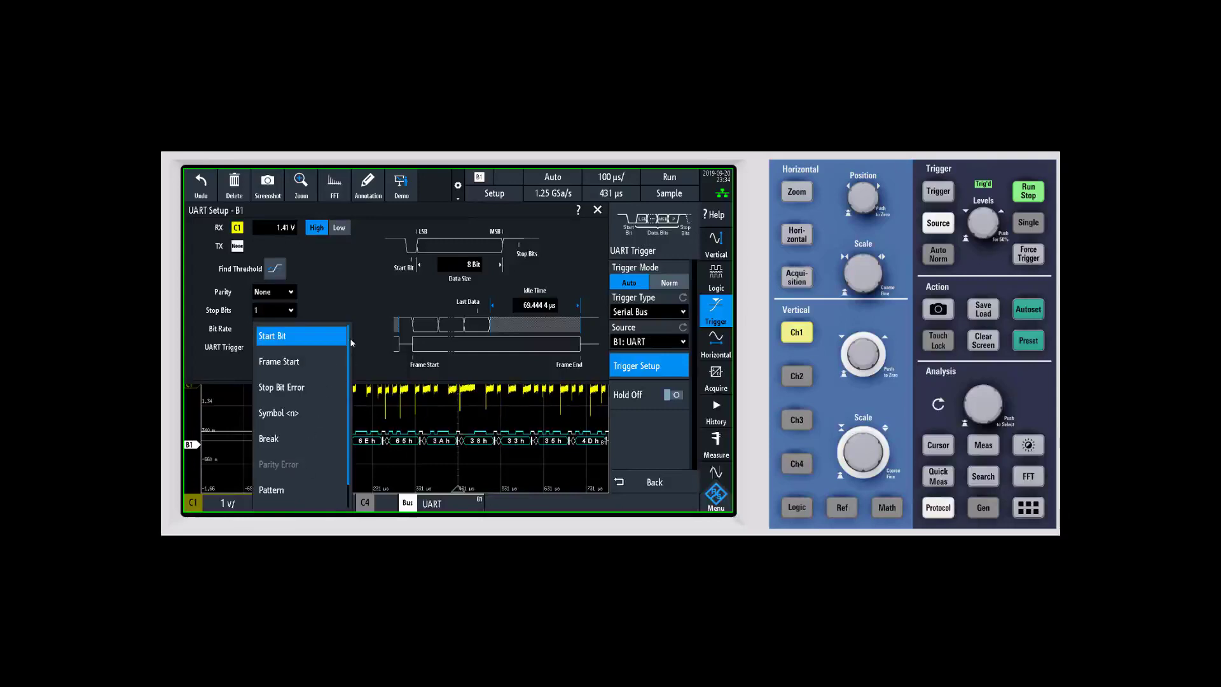
{"action": "left_click", "coordinate": [369, 348]}
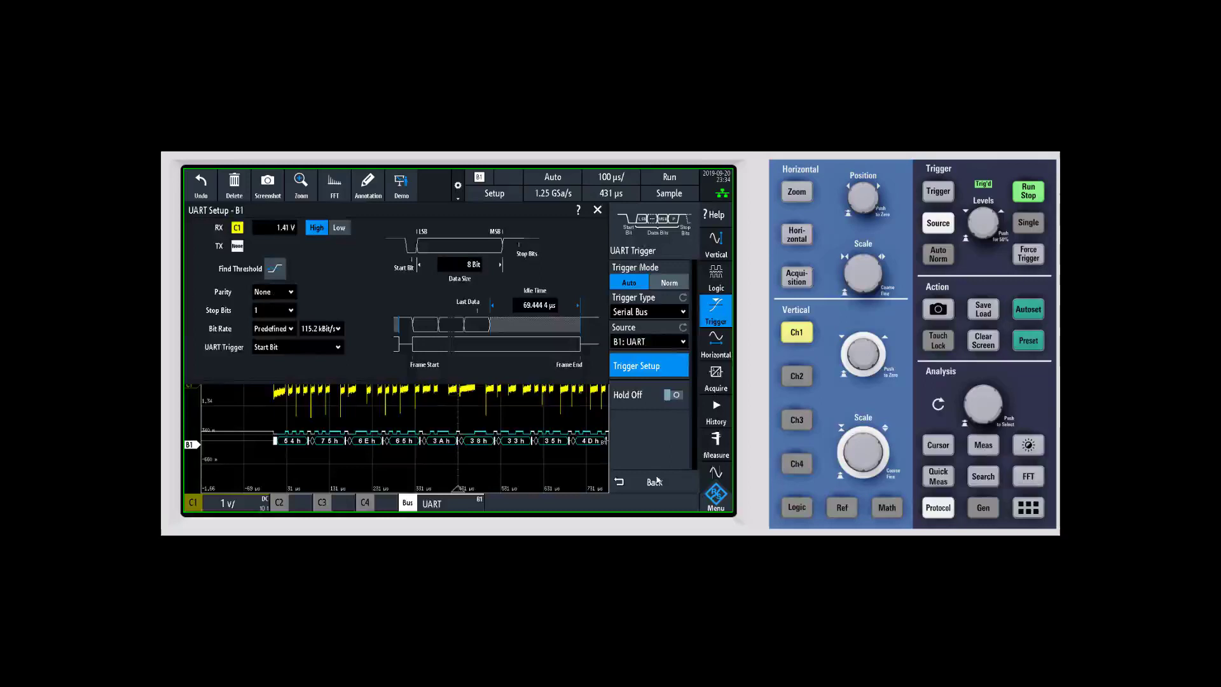
{"action": "left_click", "coordinate": [573, 401]}
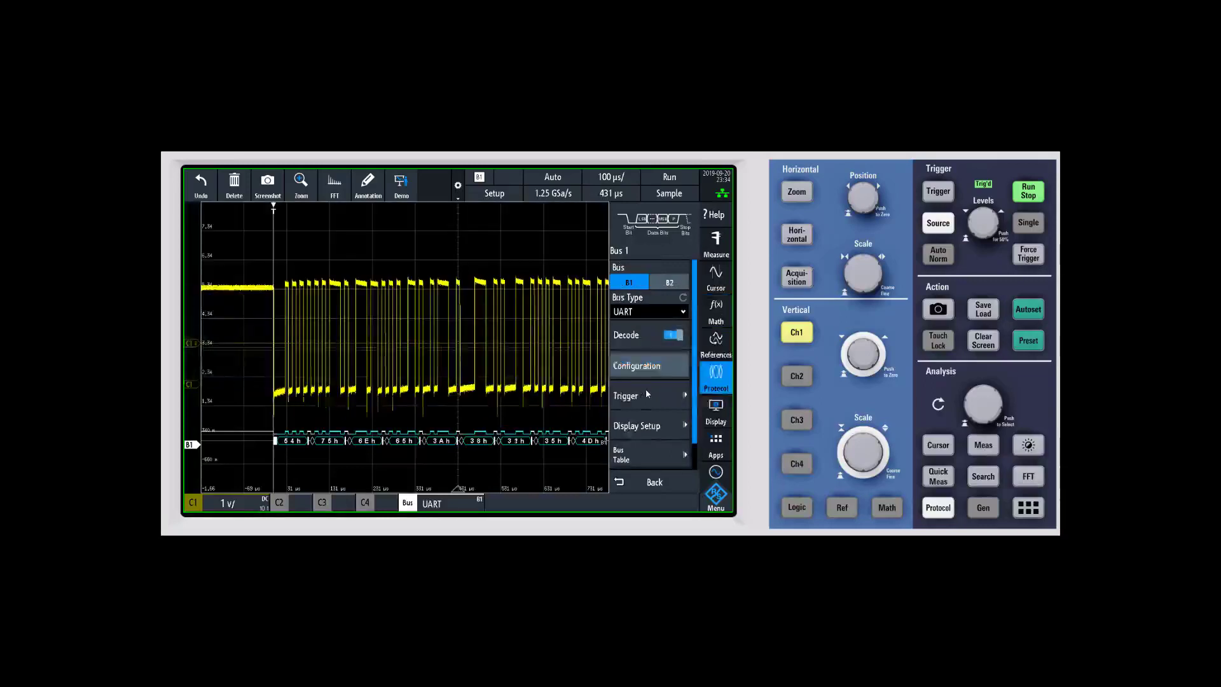
Switch the B1 decoded values from hexadecimal to ASCII display
{"action": "left_click", "coordinate": [642, 425]}
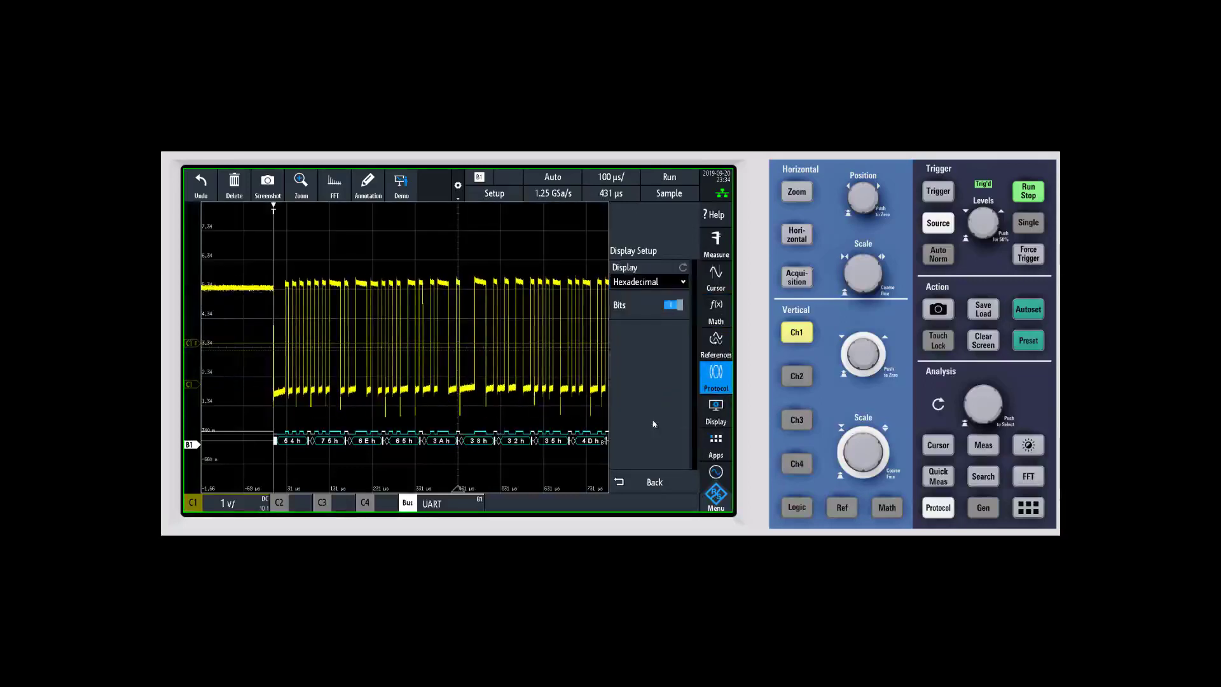
{"action": "left_click", "coordinate": [683, 282]}
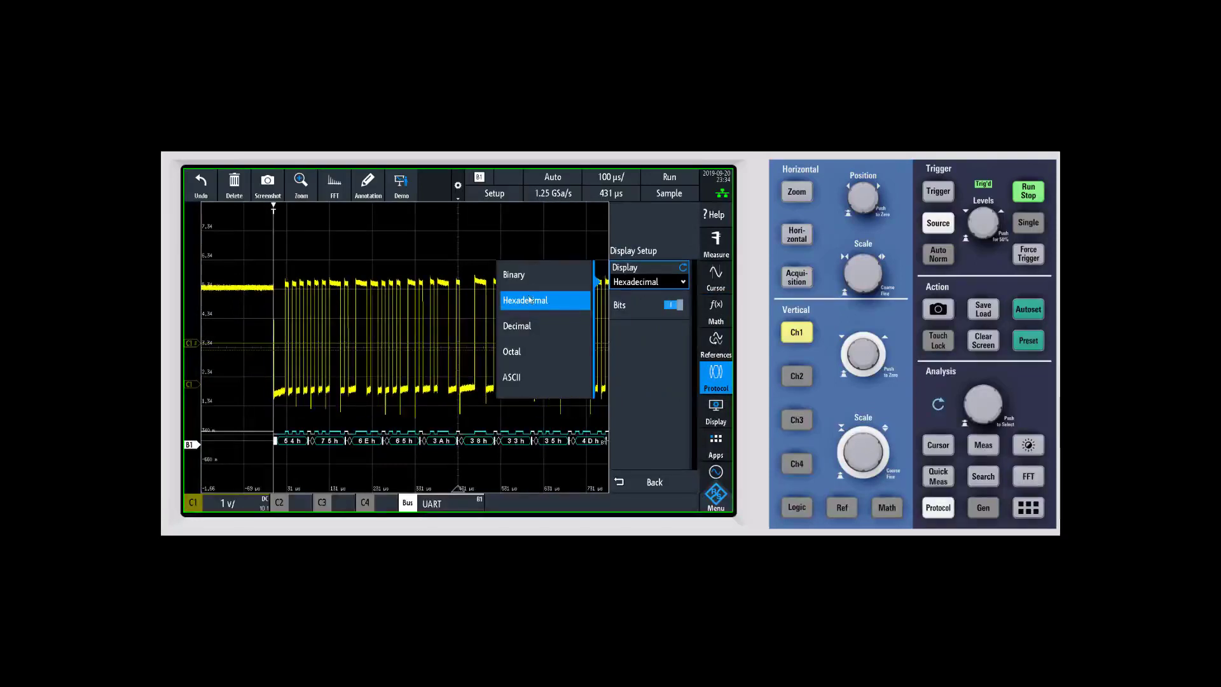
{"action": "left_click", "coordinate": [513, 379]}
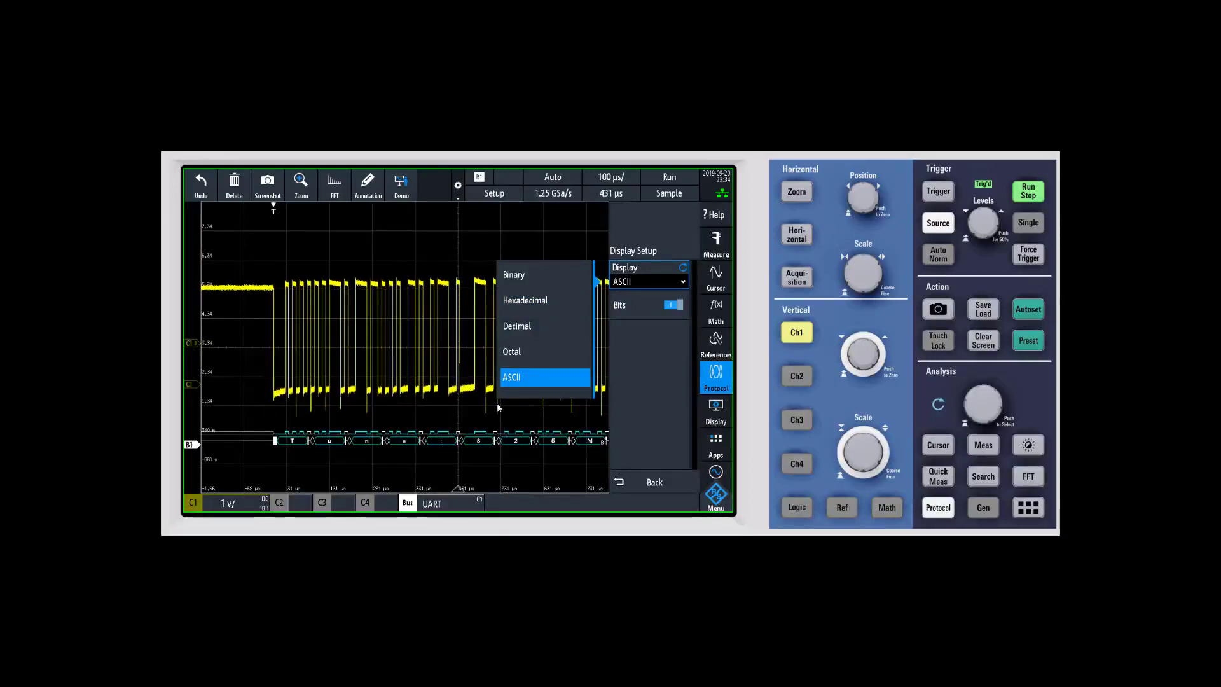
{"action": "left_click", "coordinate": [497, 403]}
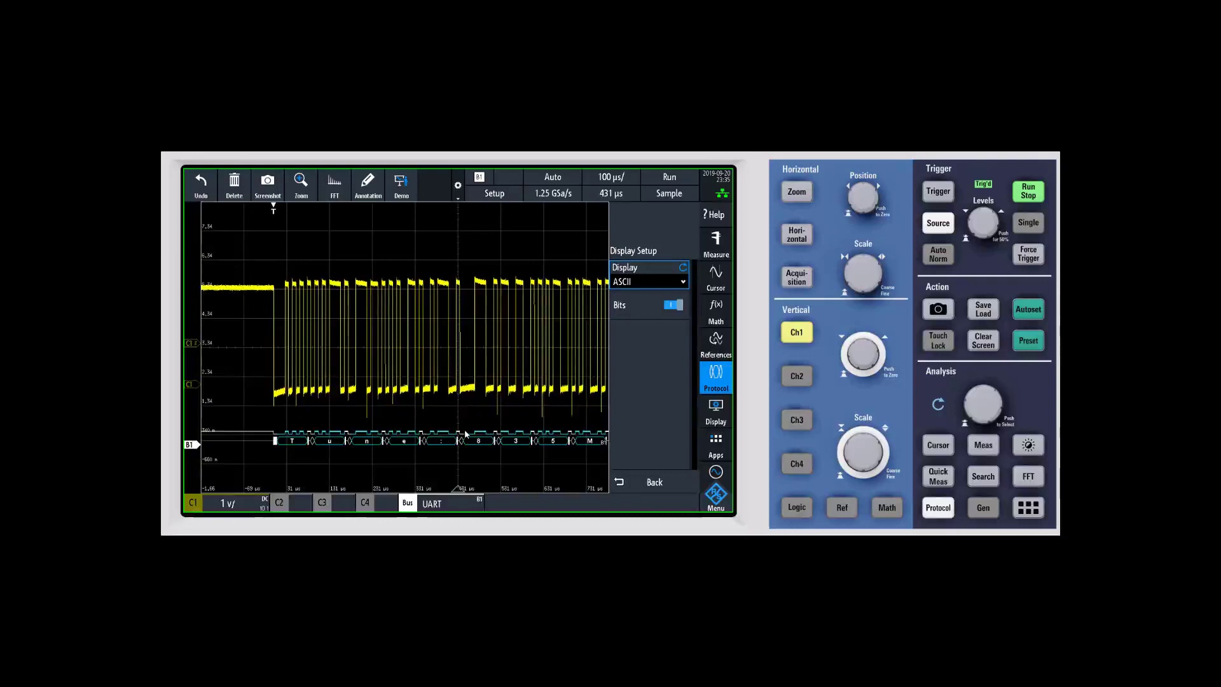
Turn on the B1 bus table and enlarge it beneath the waveform
{"action": "left_click", "coordinate": [650, 482]}
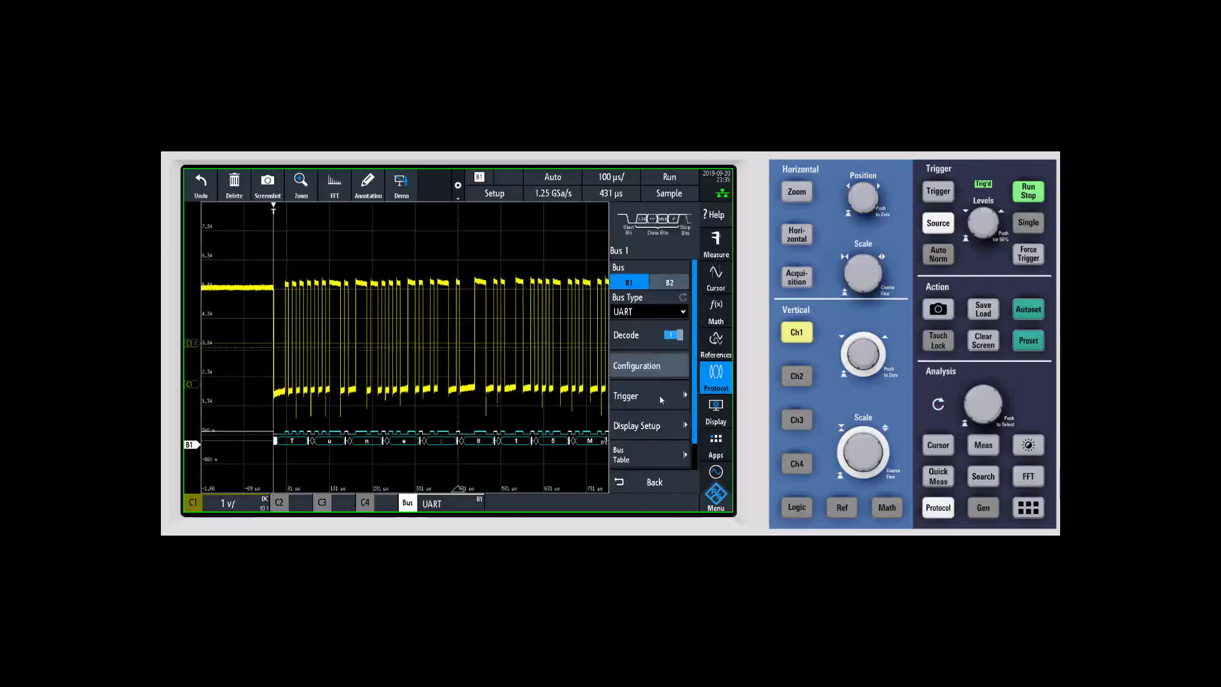
{"action": "scroll", "coordinate": [661, 400], "scroll_direction": "down", "scroll_amount": 1}
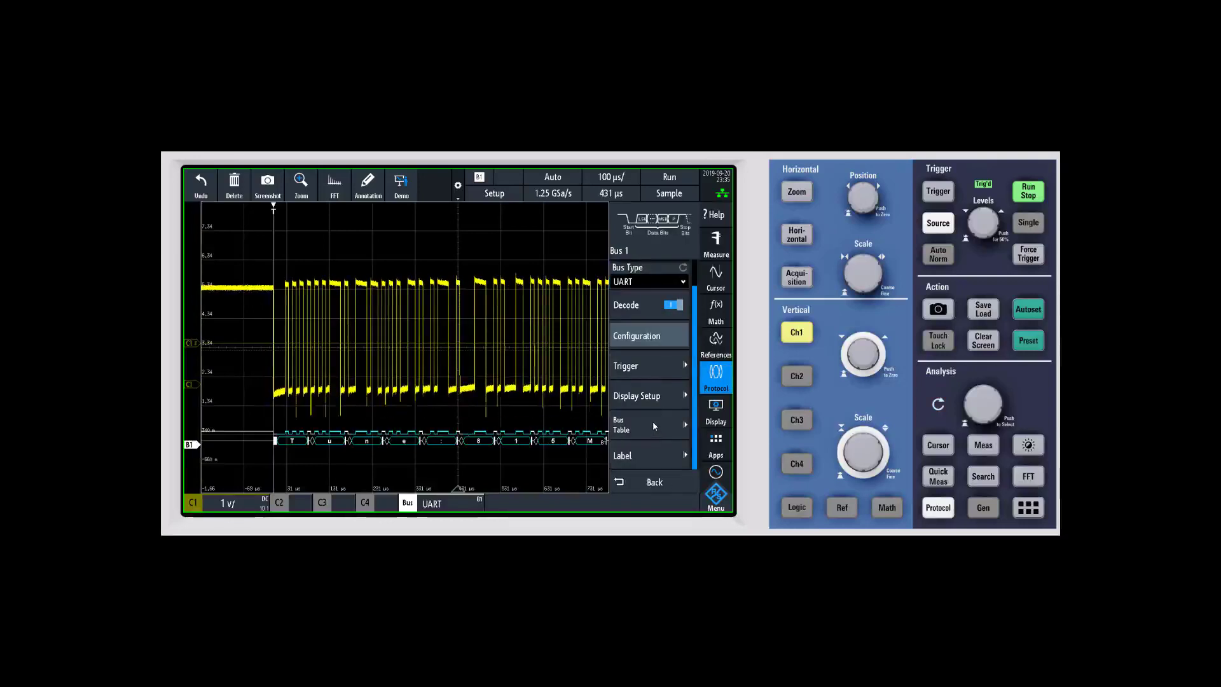
{"action": "left_click", "coordinate": [653, 425]}
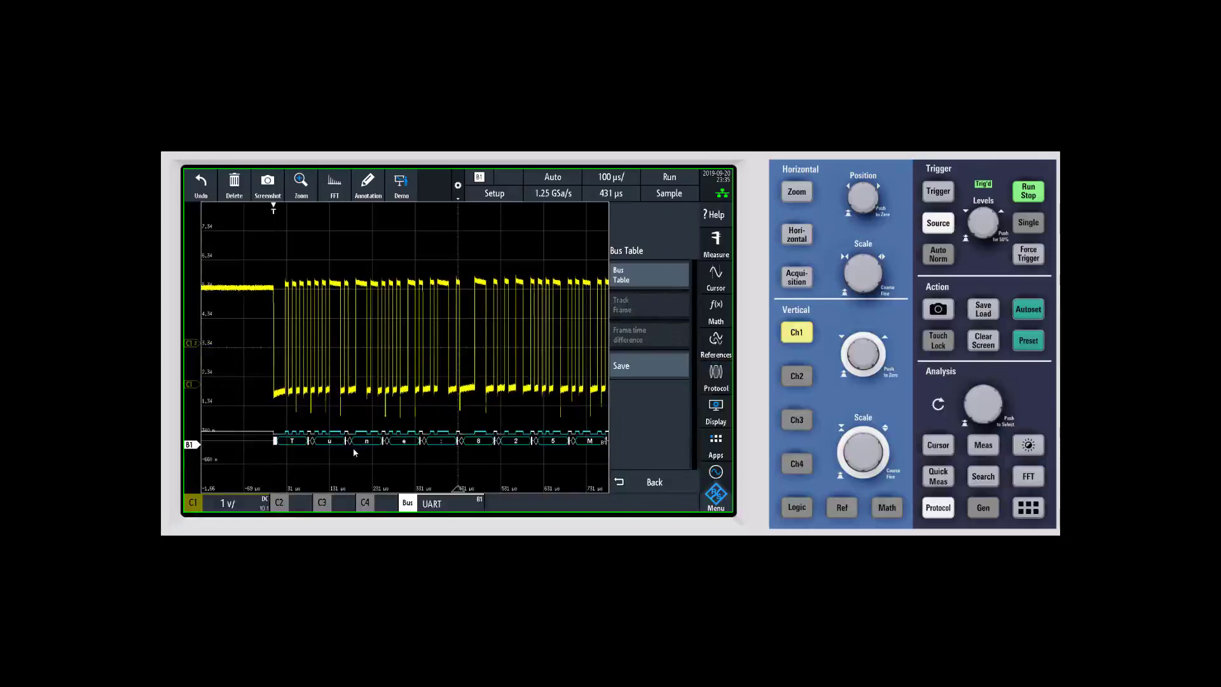
{"action": "left_click", "coordinate": [631, 282]}
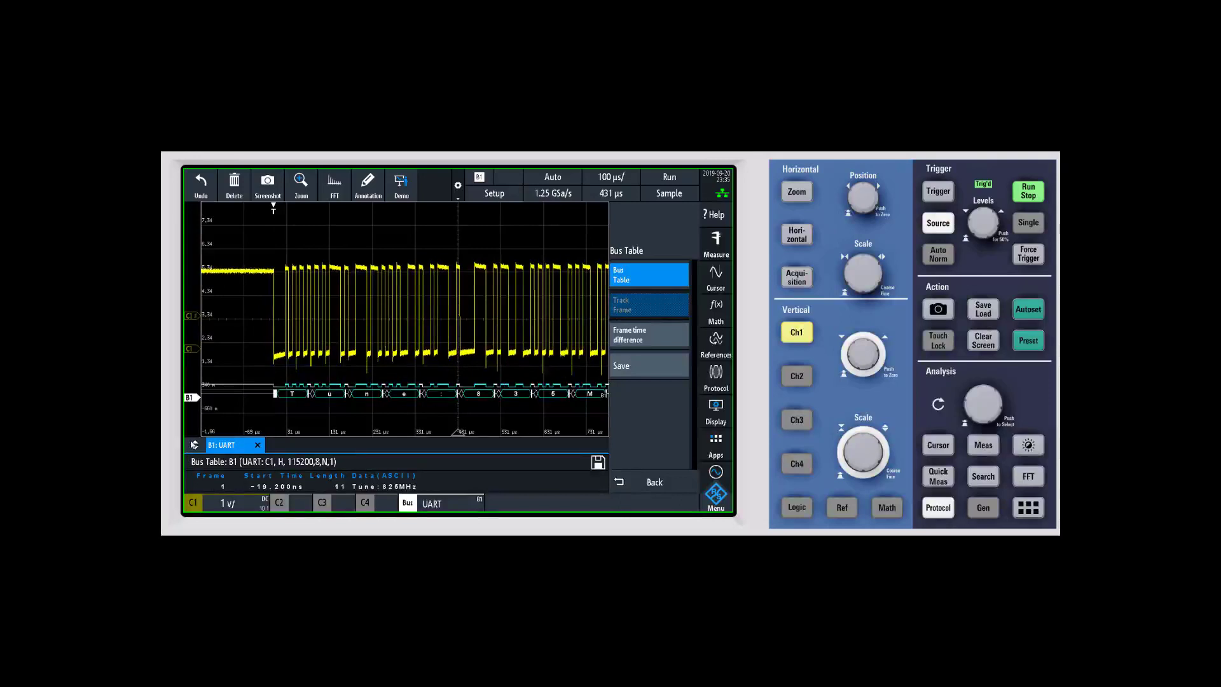
{"action": "left_click_drag", "start_coordinate": [194, 444], "coordinate": [195, 388]}
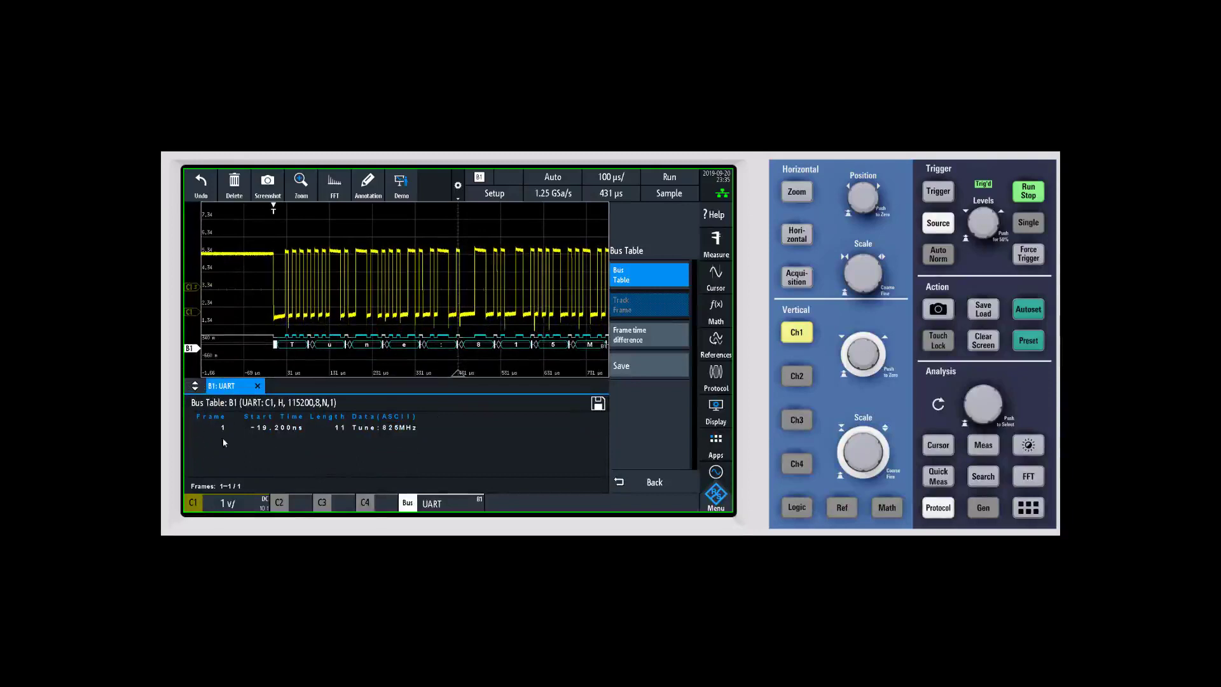
{"action": "left_click", "coordinate": [718, 496]}
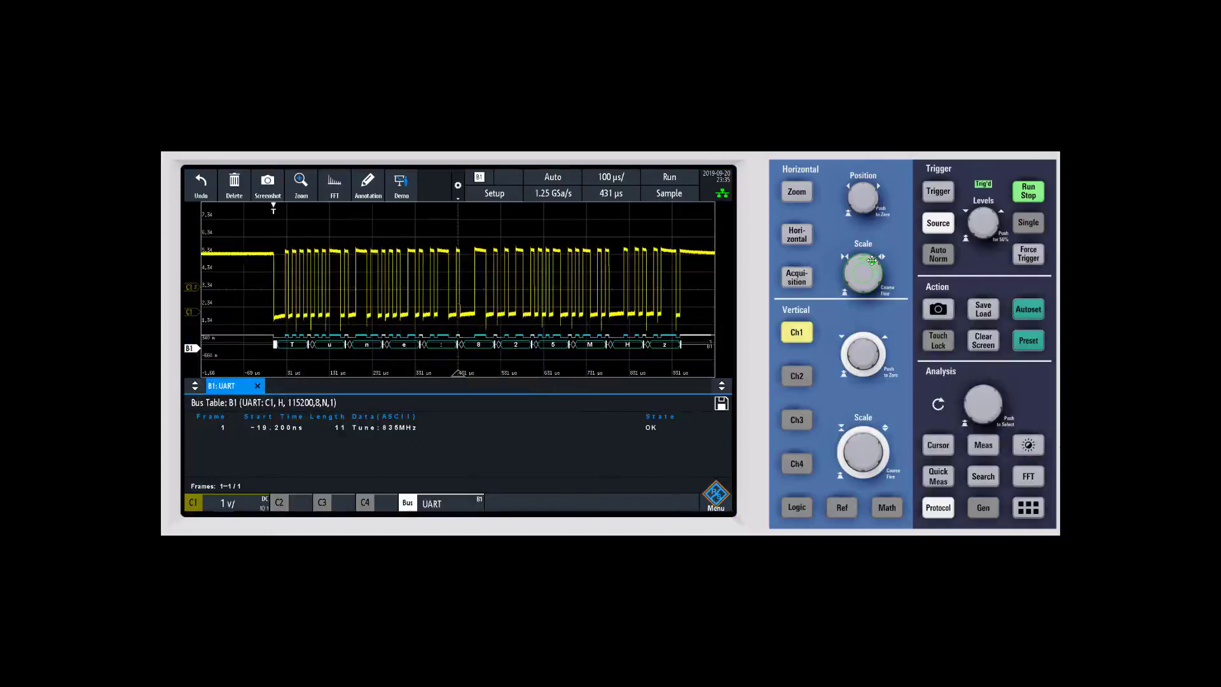
Set the timebase to 200 ms/ and scroll through the 11 Tune frames in the bus table
{"action": "scroll", "coordinate": [871, 260], "scroll_direction": "down", "scroll_amount": 8}
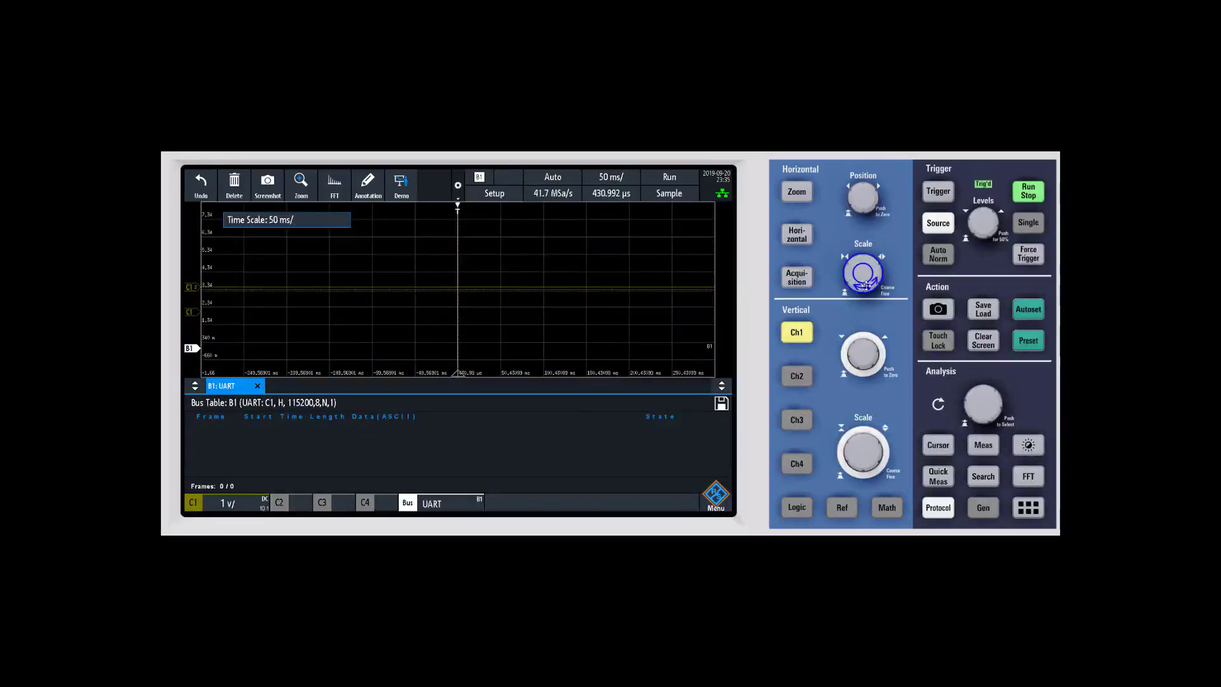
{"action": "scroll", "coordinate": [867, 286], "scroll_direction": "down", "scroll_amount": 4}
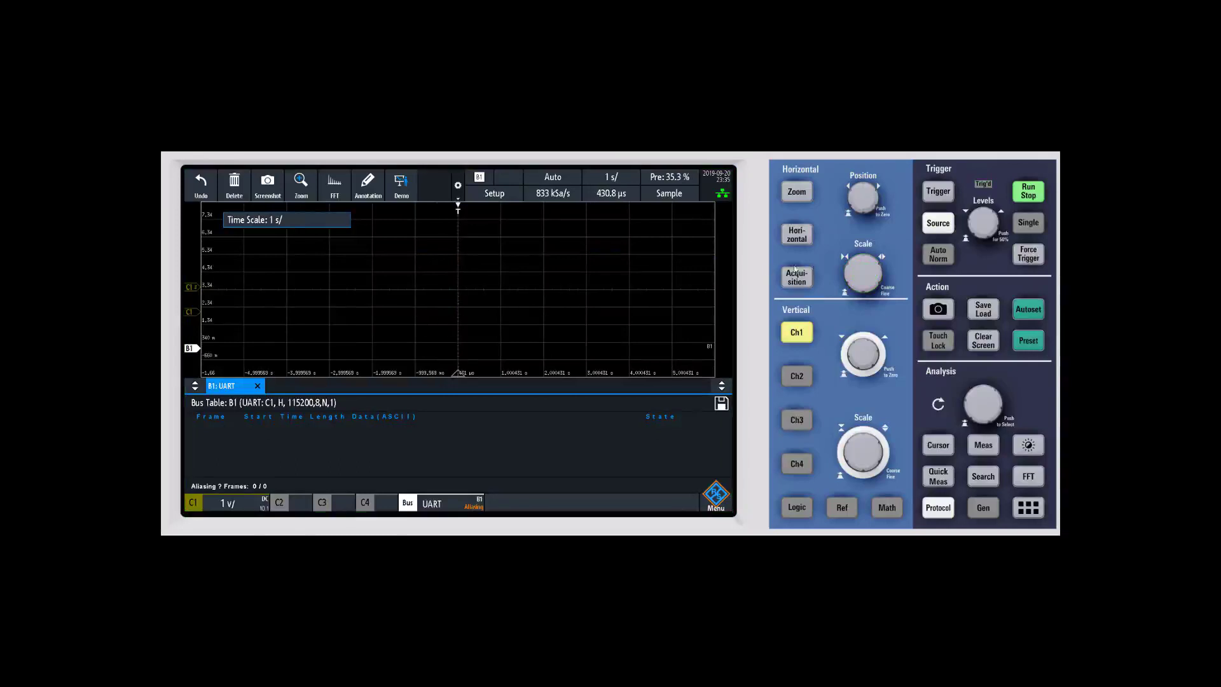
{"action": "scroll", "coordinate": [877, 274], "scroll_direction": "up", "scroll_amount": 2}
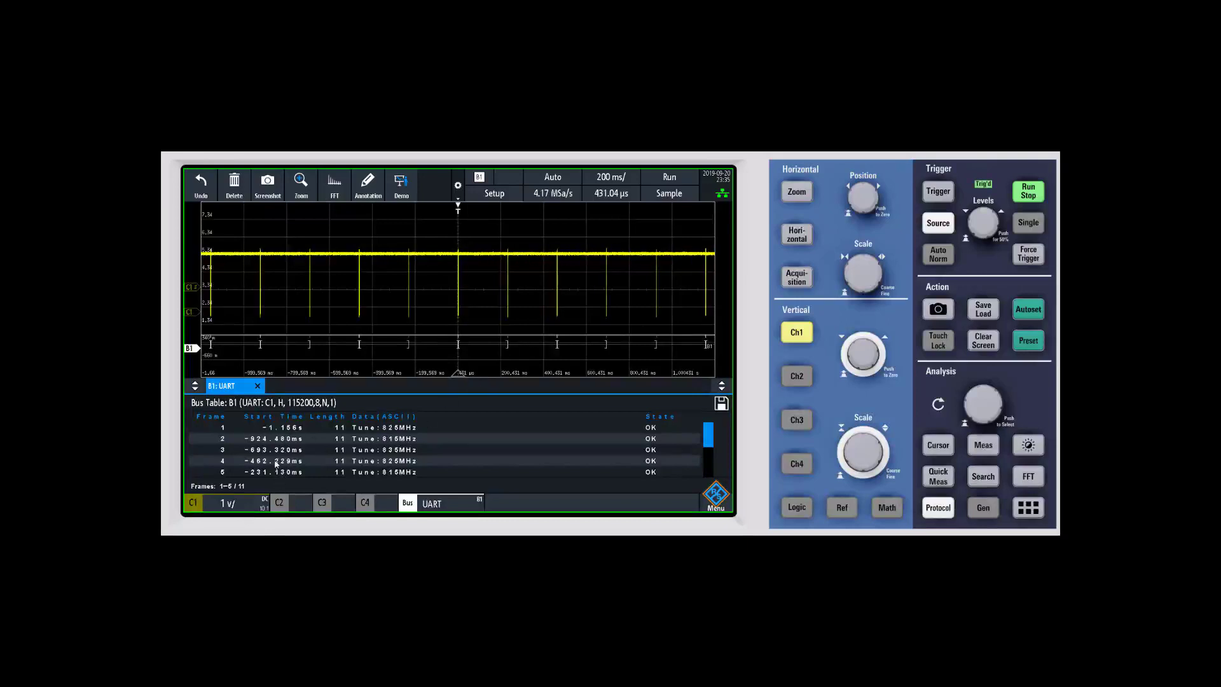
{"action": "left_click", "coordinate": [710, 473]}
{"action": "scroll", "coordinate": [687, 438], "scroll_direction": "up", "scroll_amount": 3}
{"action": "left_click", "coordinate": [938, 507]}
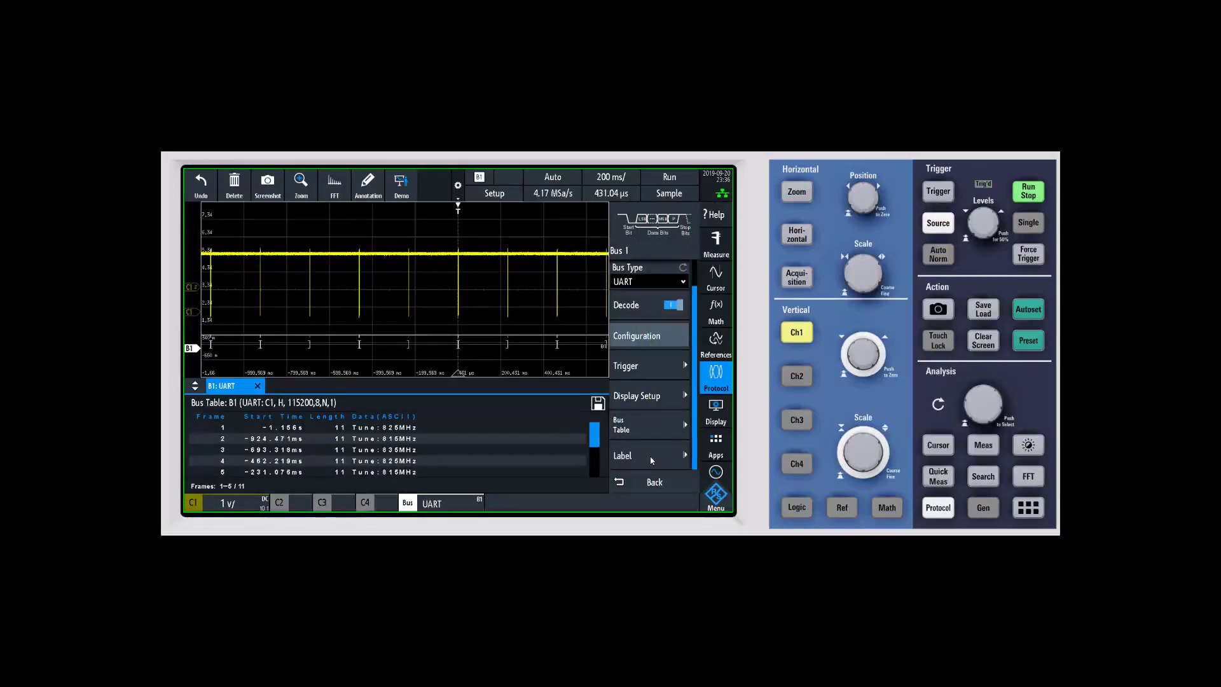
{"action": "left_click", "coordinate": [672, 461]}
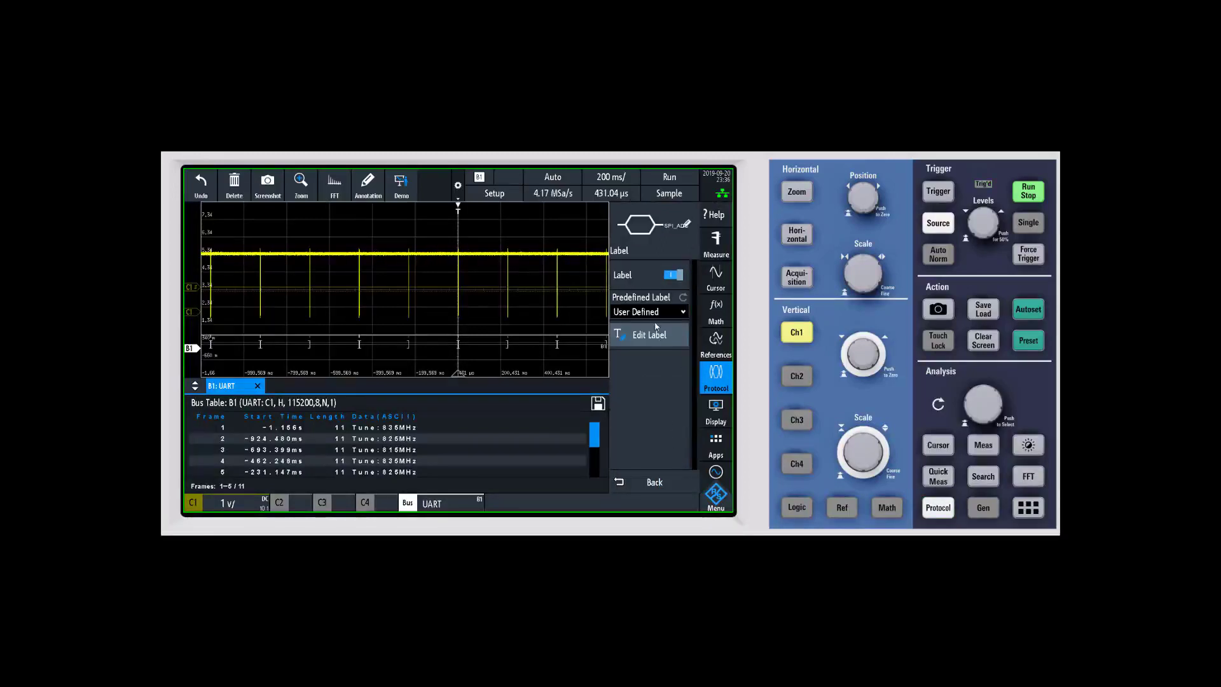
{"action": "left_click", "coordinate": [690, 485]}
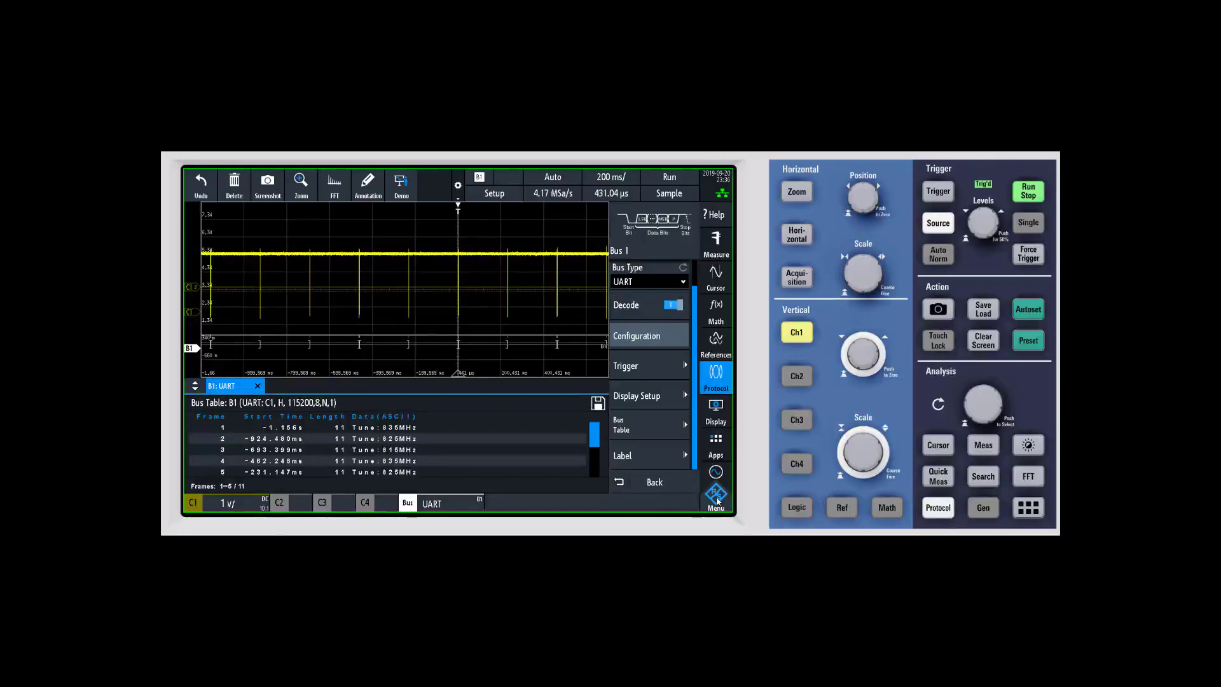
{"action": "left_click", "coordinate": [716, 484]}
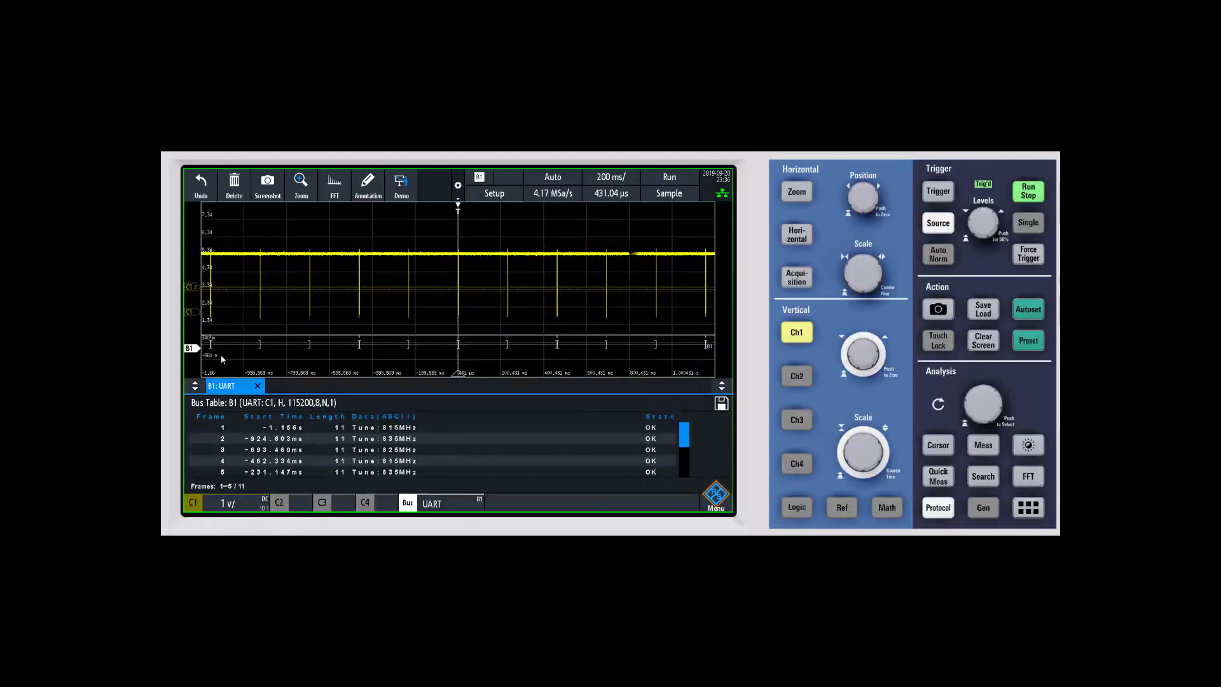